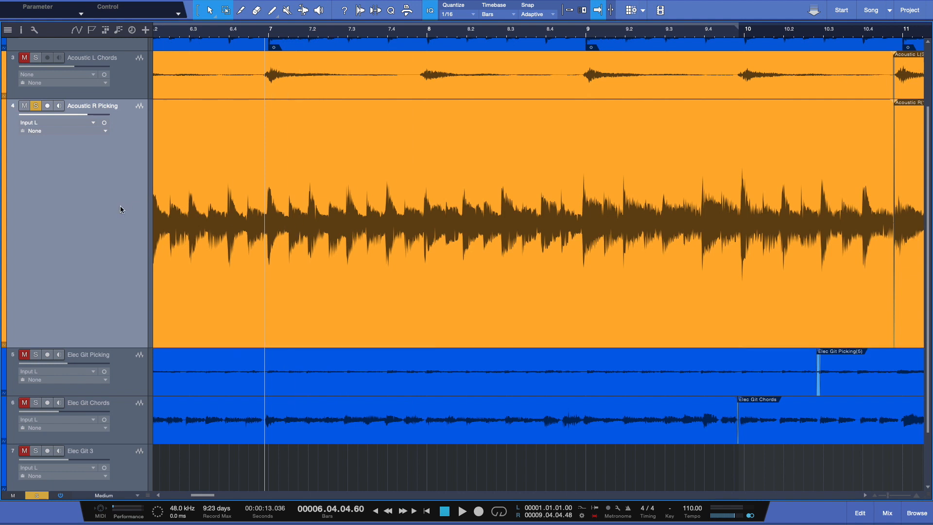
- Play back the song, then add a Compressor insert to the Acoustic R Picking channel in the mixer
key(space)
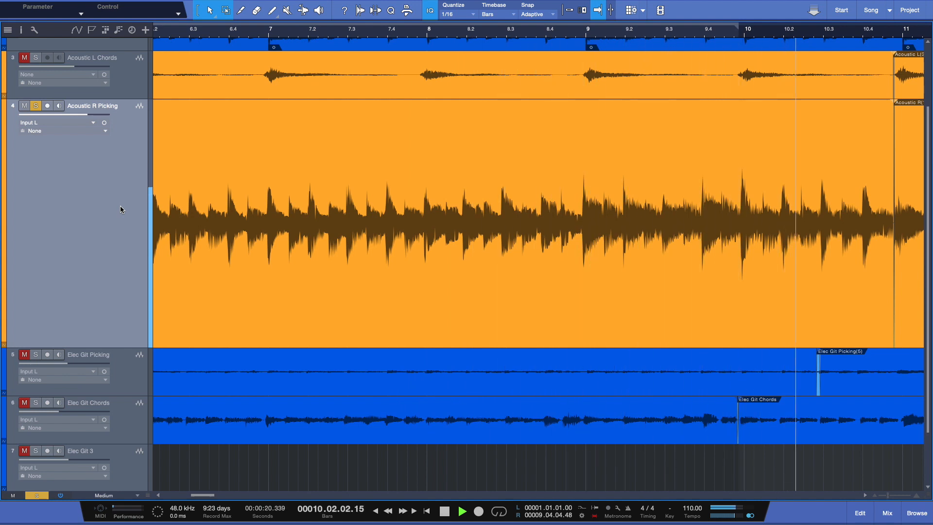
key(space)
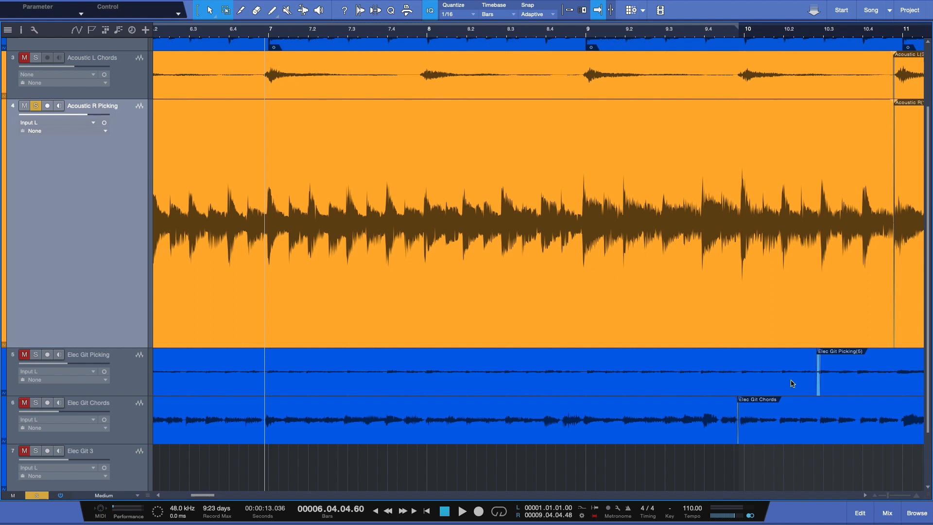
click(892, 516)
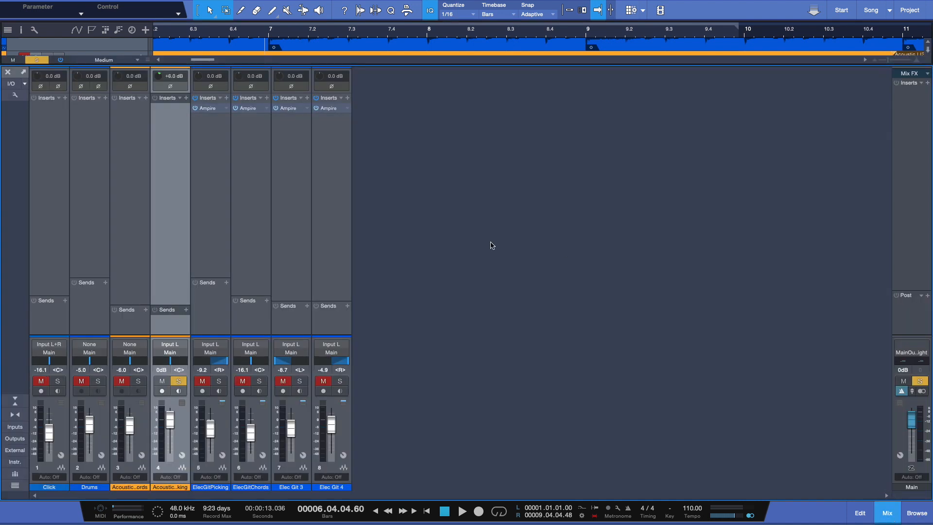
click(915, 511)
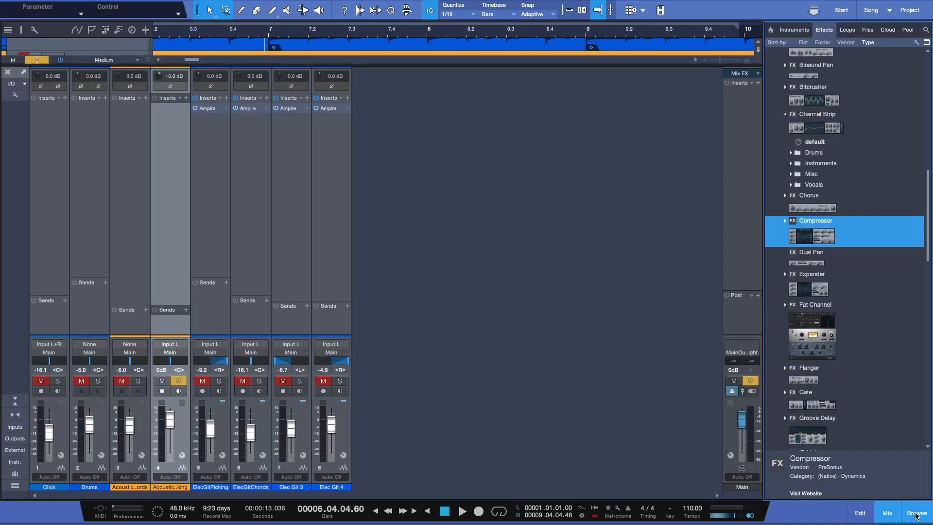
scroll(826, 194, up, 5)
scroll(861, 151, down, 6)
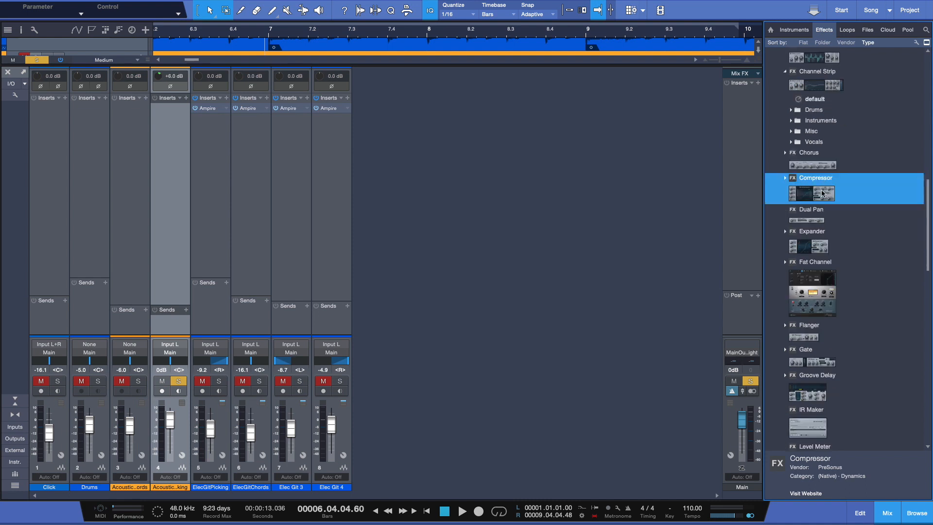
drag(824, 193, 181, 145)
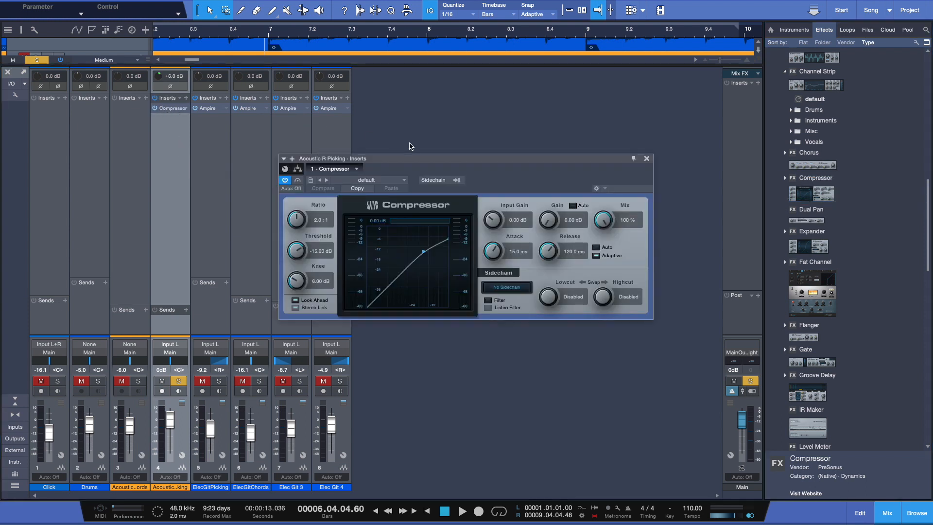
- Toggle the compressor's bypass, then set its ratio to 1.8:1 and threshold to -15.72 dB
click(286, 181)
click(286, 182)
drag(298, 221, 307, 244)
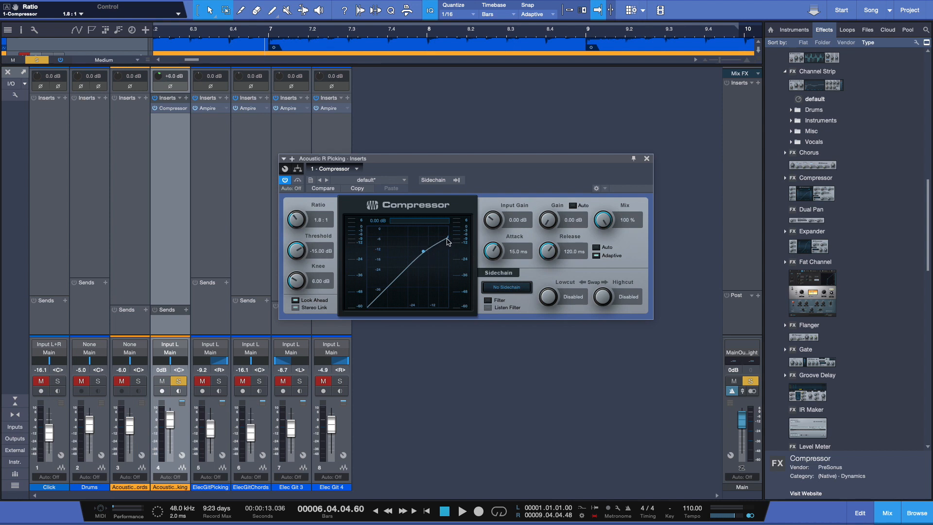
drag(300, 250, 299, 254)
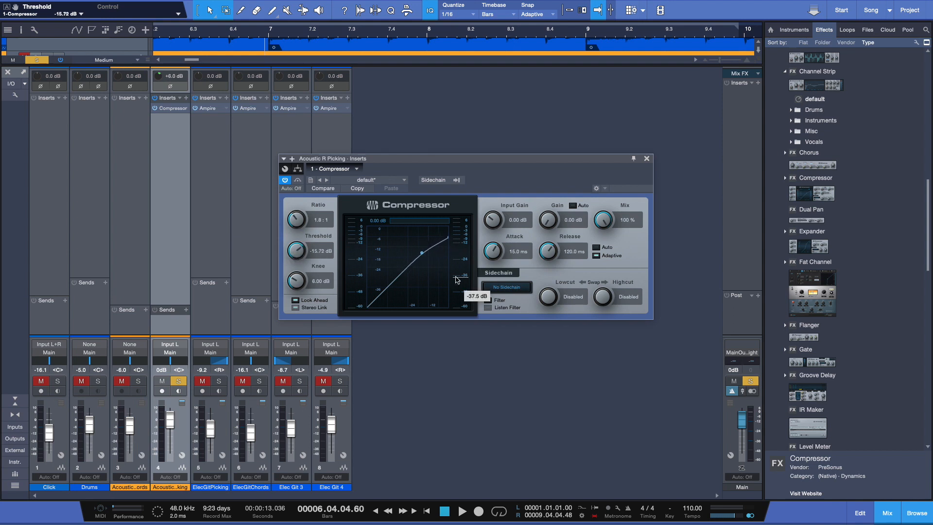
- Close the plug-in, set a loop region from about bar 6 to bar 10, and enable looping
click(887, 514)
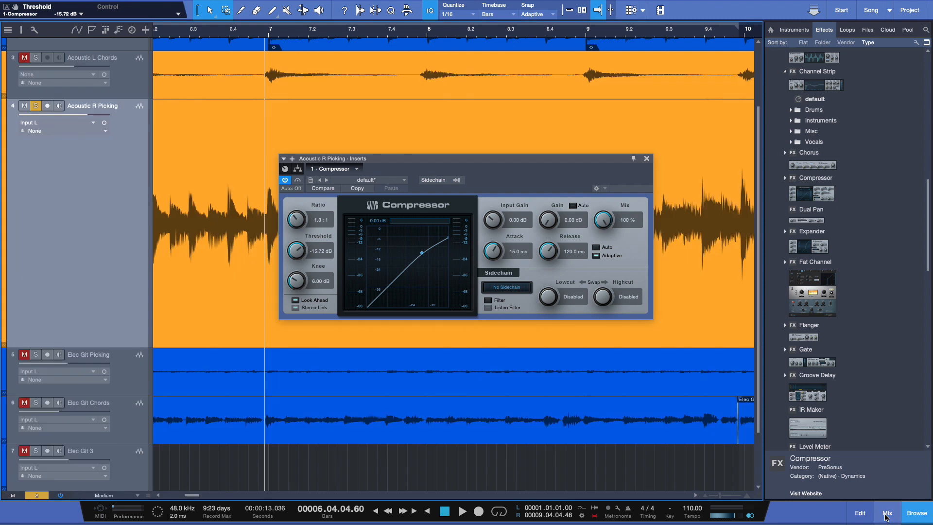
click(646, 158)
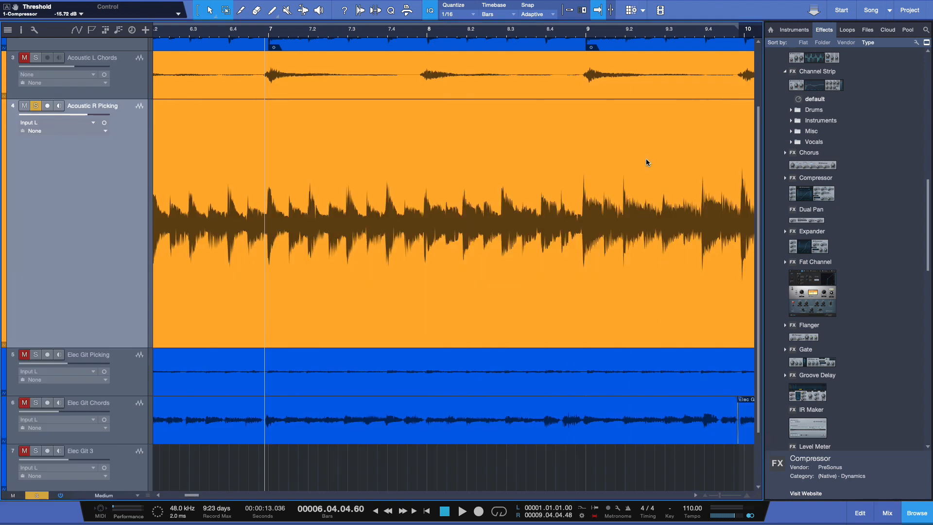
mouse_move(283, 36)
mouse_down()
mouse_move(302, 36)
mouse_move(270, 36)
mouse_move(306, 40)
mouse_move(263, 40)
mouse_move(282, 32)
mouse_move(276, 42)
mouse_move(286, 20)
mouse_up()
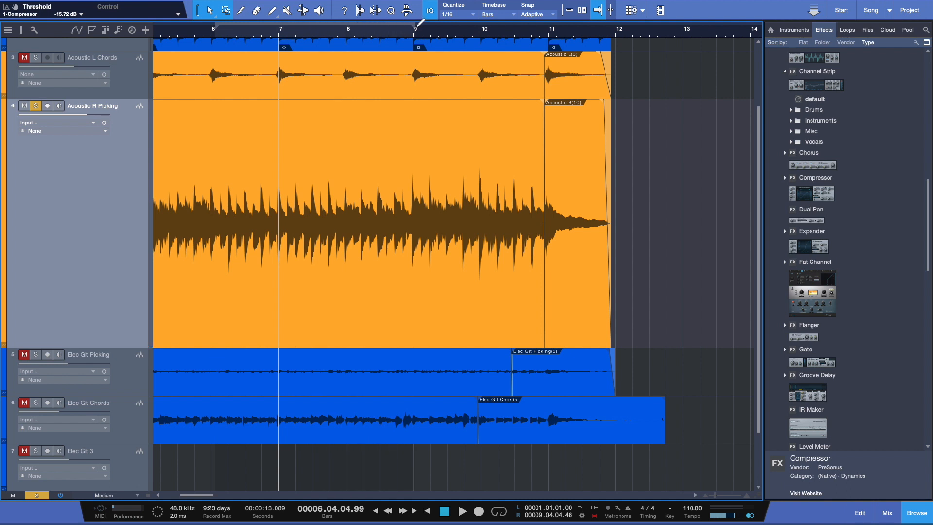
drag(420, 22, 525, 25)
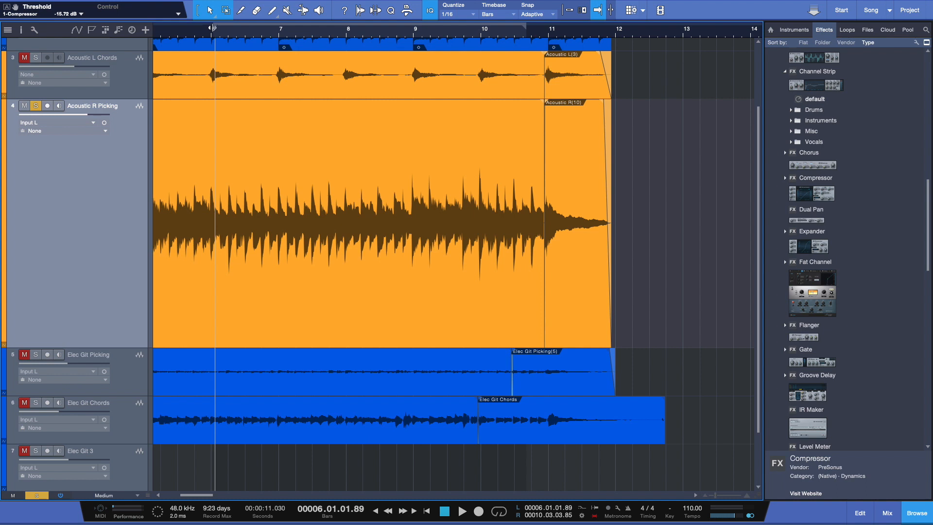
drag(204, 28, 197, 28)
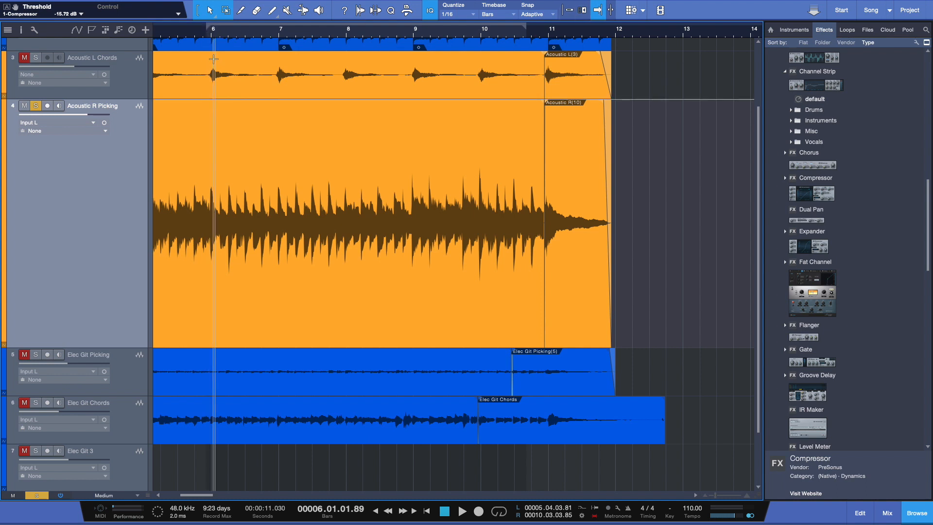
click(499, 511)
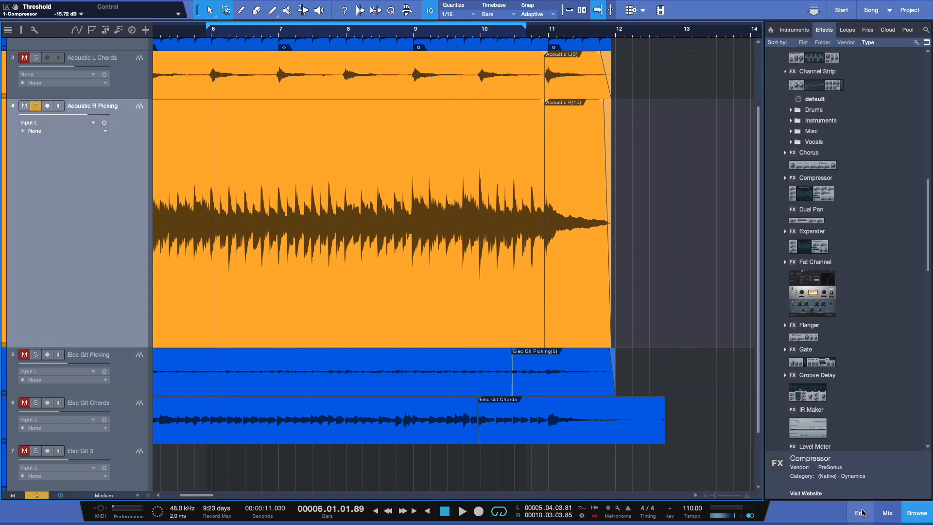
- Reopen the Compressor on the Acoustic R Picking channel and start playback
click(887, 514)
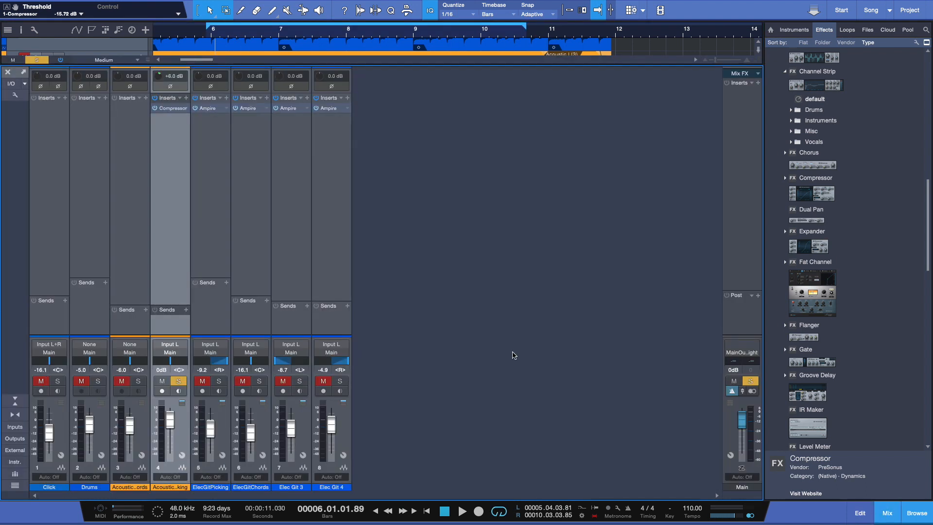
click(171, 109)
double_click(173, 108)
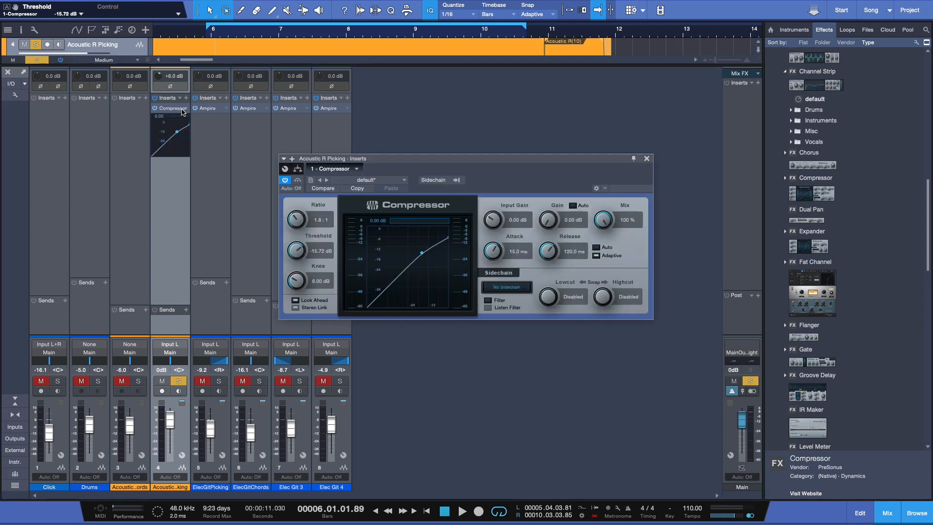
key(space)
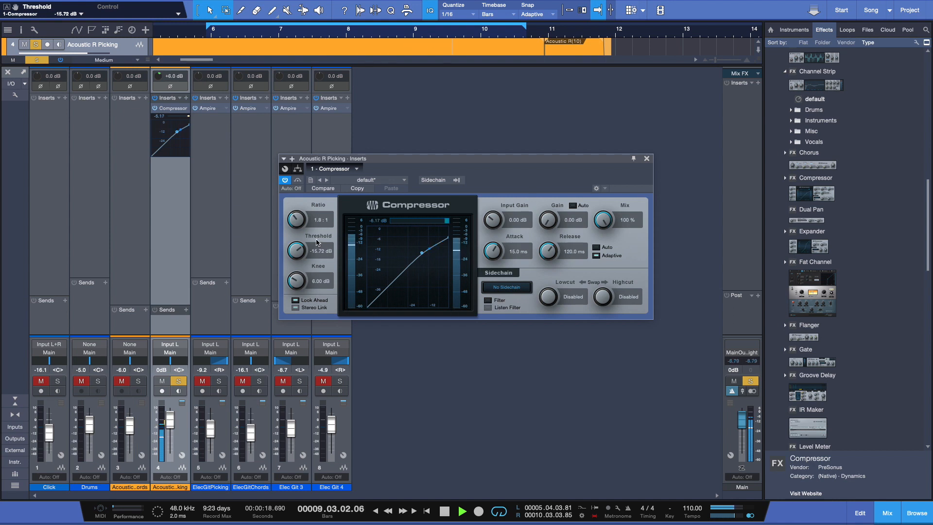
- Set the compressor ratio to 5.2:1 and threshold to -20.76 dB while listening, then stop playback
mouse_move(295, 226)
mouse_down()
mouse_move(295, 205)
mouse_move(297, 215)
mouse_up()
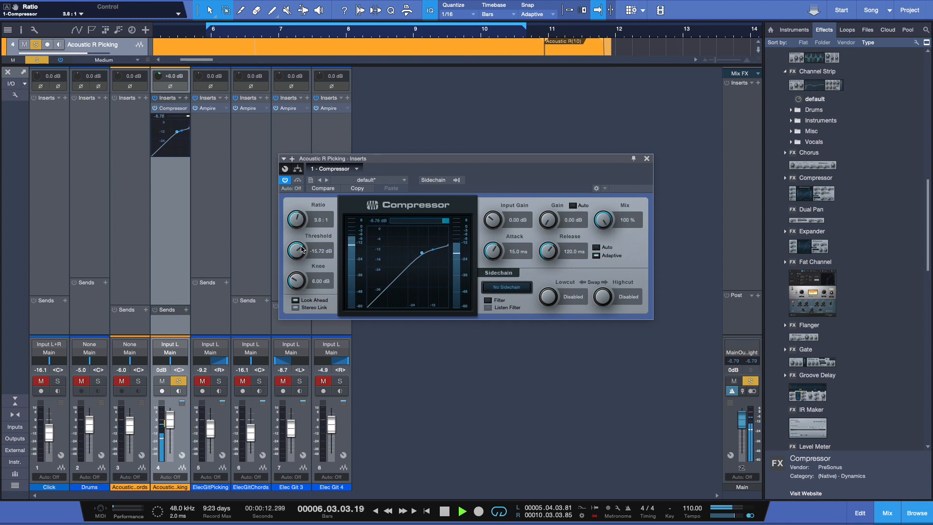
drag(301, 249, 302, 259)
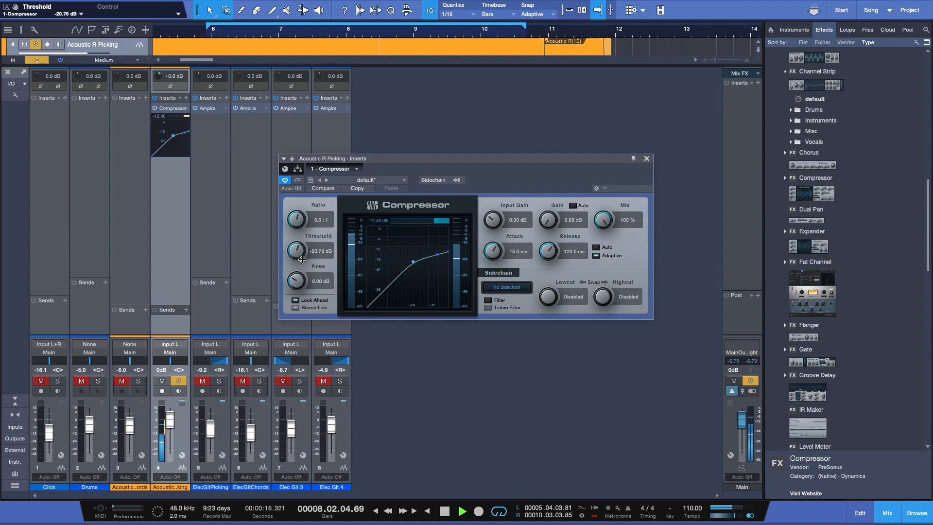
mouse_move(301, 219)
mouse_down()
mouse_move(305, 199)
mouse_move(303, 235)
mouse_up()
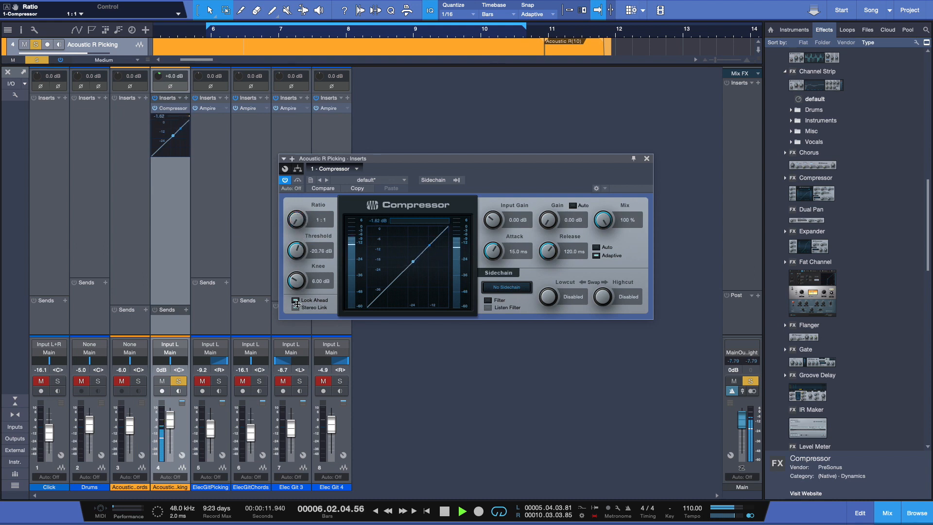
drag(298, 222, 306, 170)
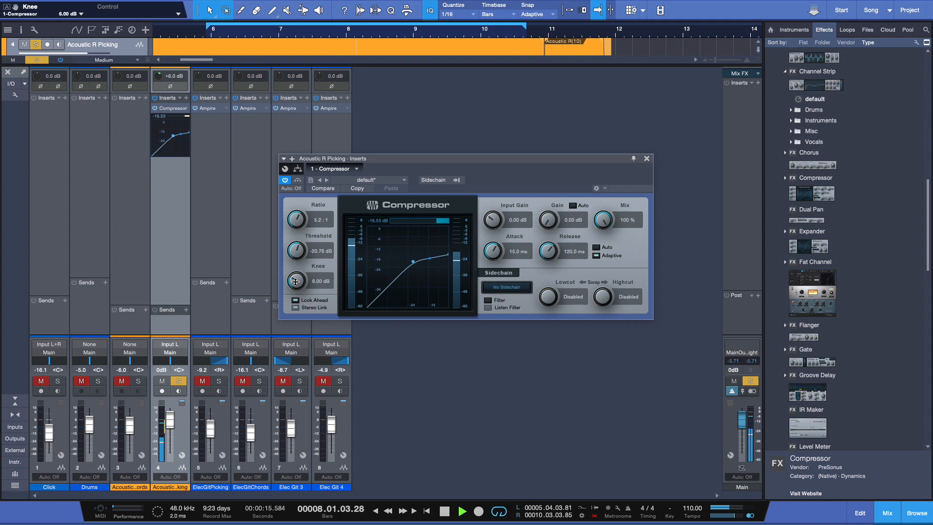
key(space)
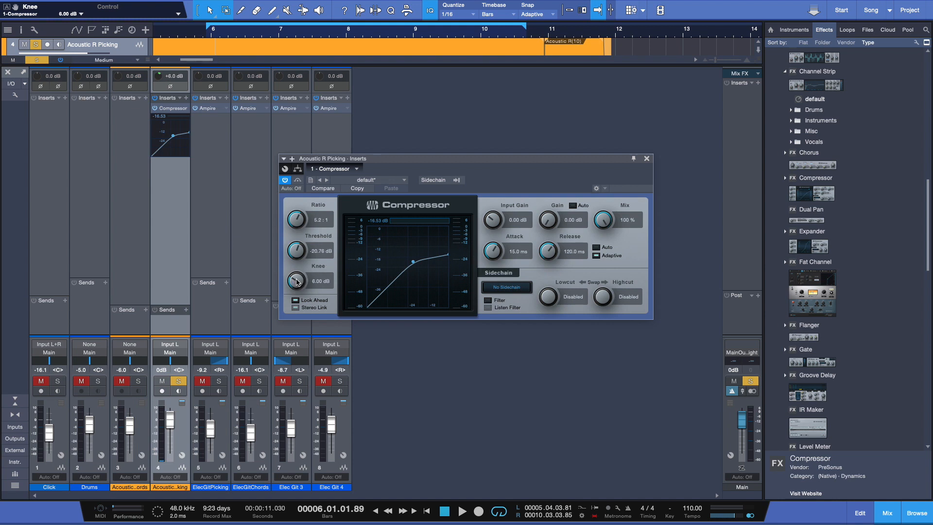
- Audition knee settings, setting the knee to 15.42 dB and the threshold back to -15.72 dB
drag(297, 279, 316, 333)
key(space)
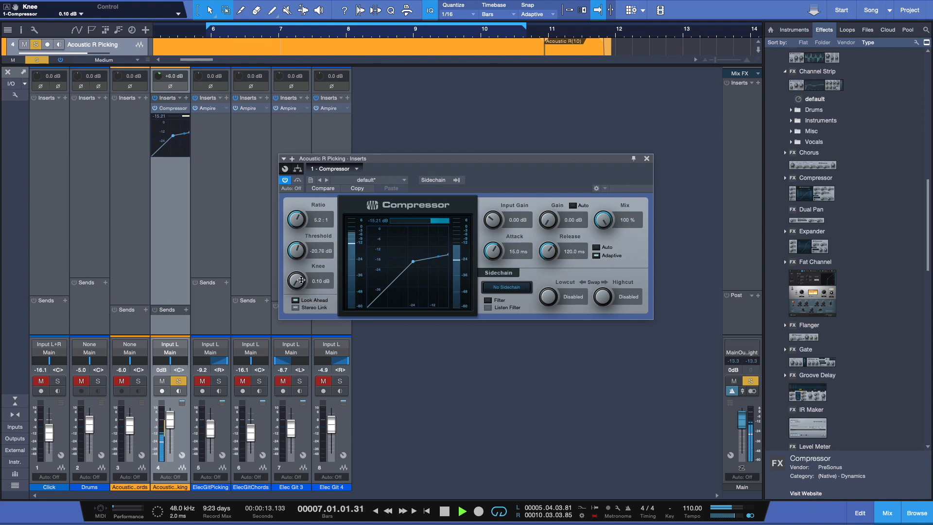
drag(302, 280, 321, 213)
key(space)
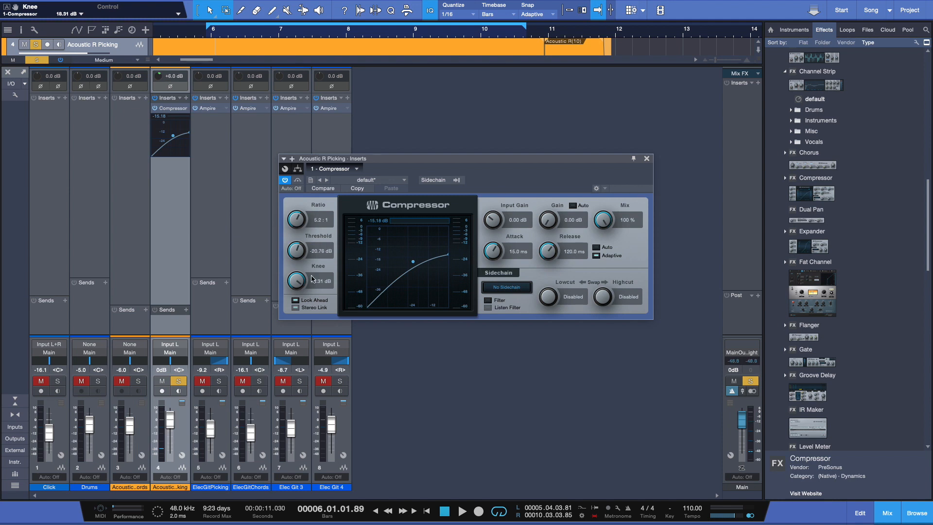
mouse_move(298, 285)
mouse_down()
mouse_move(290, 314)
mouse_move(301, 286)
mouse_move(300, 296)
mouse_up()
drag(302, 256, 302, 242)
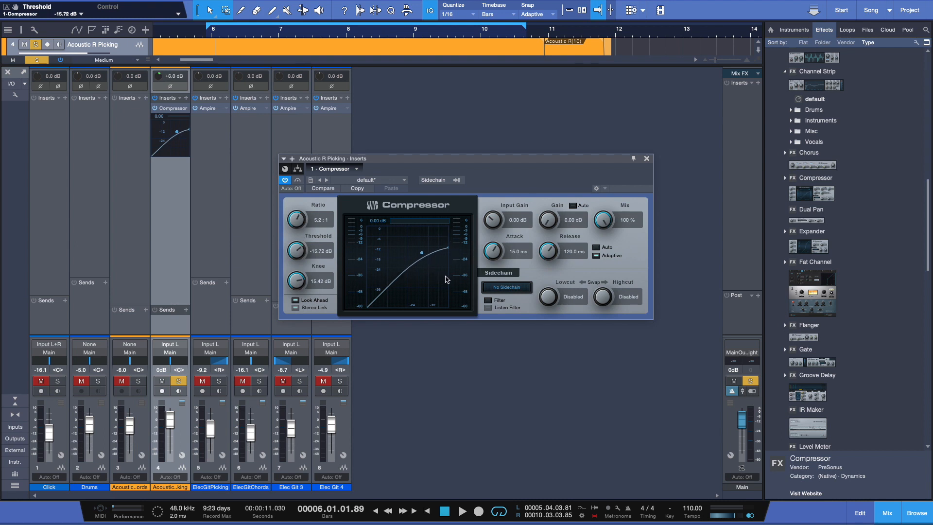
- Enable Look Ahead and set the input gain to -0.72 dB during playback
click(295, 303)
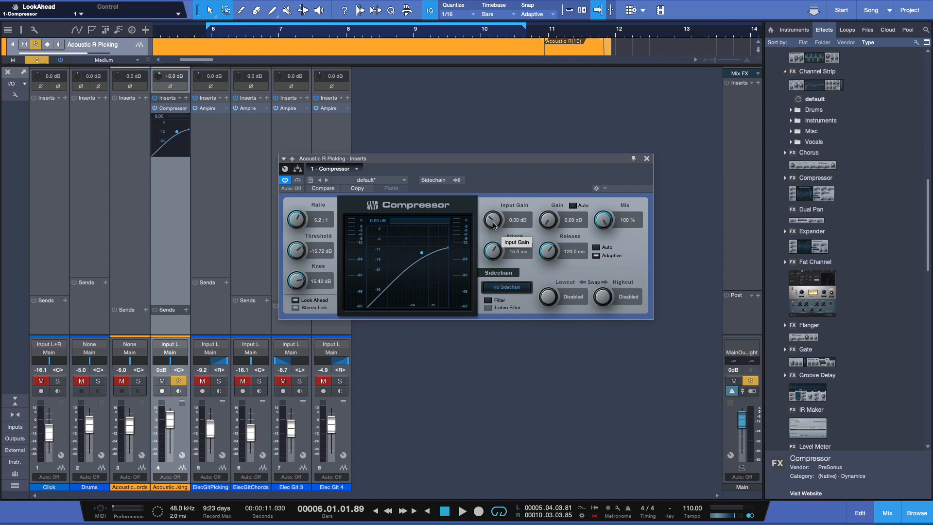
key(space)
mouse_move(494, 225)
mouse_down()
mouse_move(503, 187)
mouse_move(492, 265)
mouse_move(494, 223)
mouse_up()
key(space)
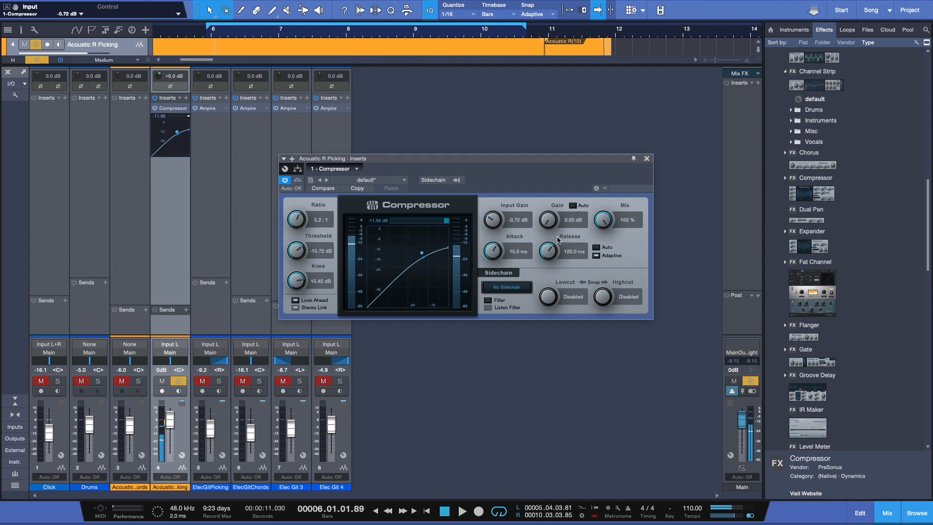
- Compare automatic makeup gain on and off, then turn it off and set the gain to 2.62 dB
click(574, 205)
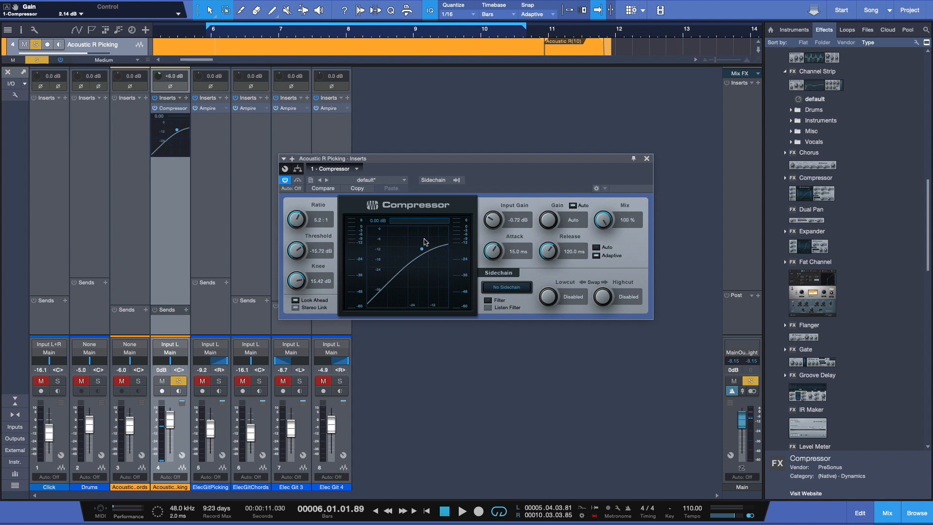
click(574, 206)
click(574, 207)
key(space)
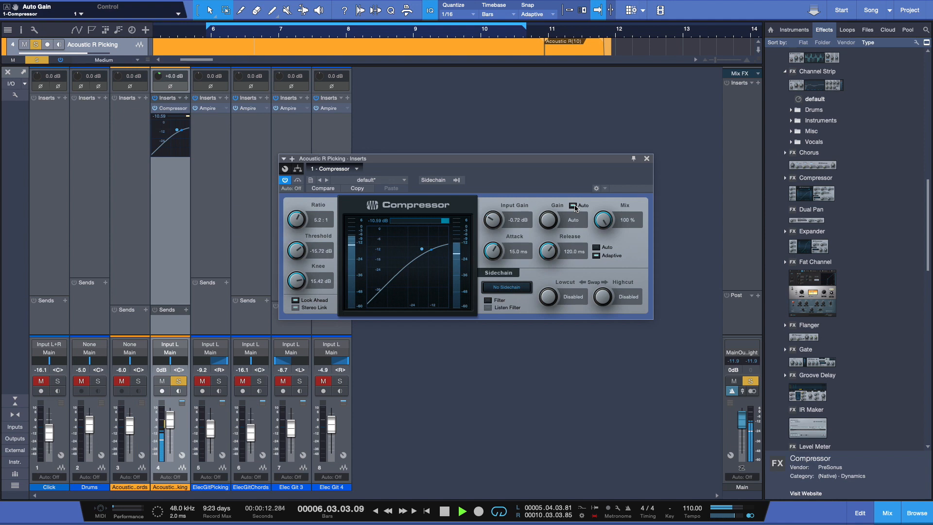
click(574, 206)
click(574, 206)
click(575, 207)
drag(549, 220, 547, 205)
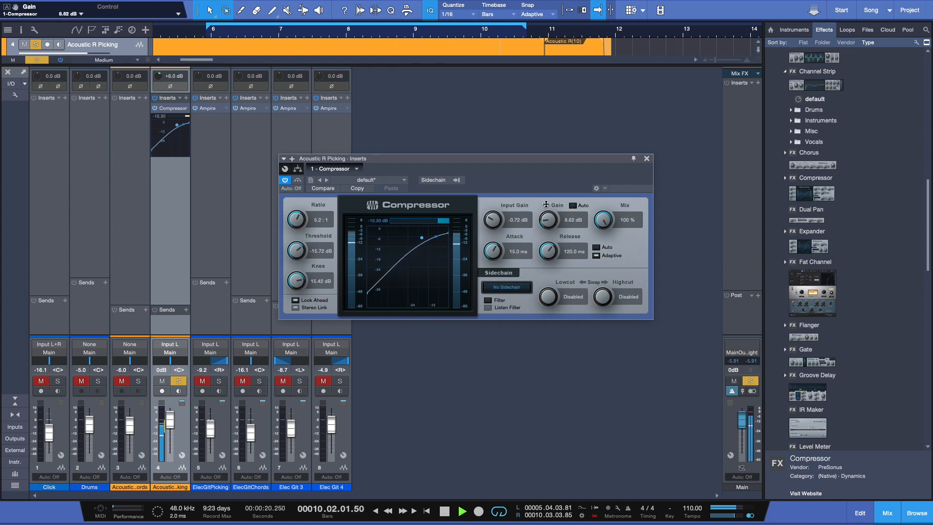
drag(546, 204, 545, 220)
key(space)
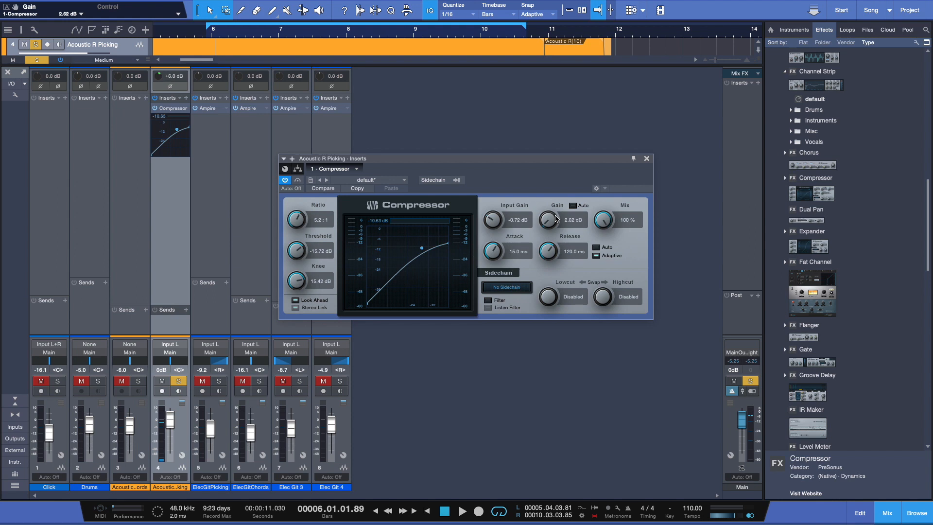
- Set the compressor mix to 76.0% while listening
drag(614, 217, 587, 193)
key(space)
drag(603, 223, 583, 227)
key(space)
- Try different attack and release times on the compressor
drag(500, 258, 493, 293)
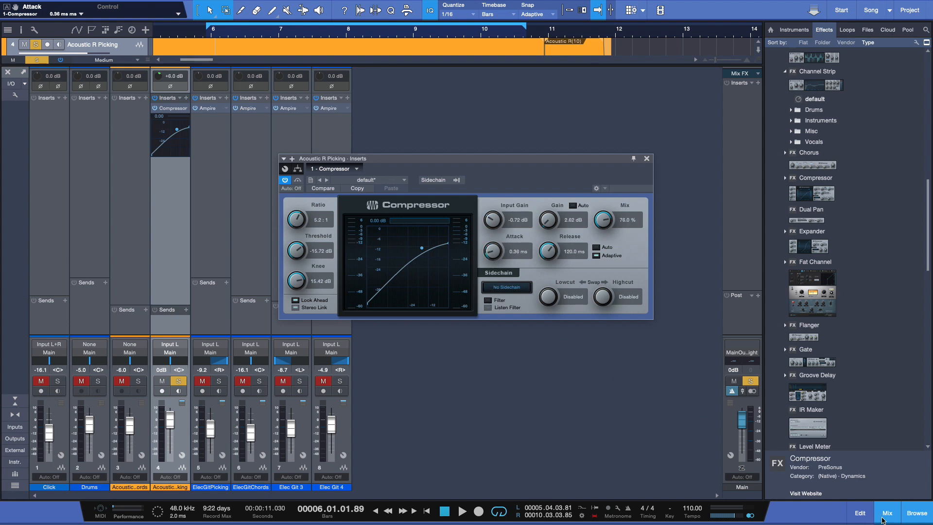
click(888, 513)
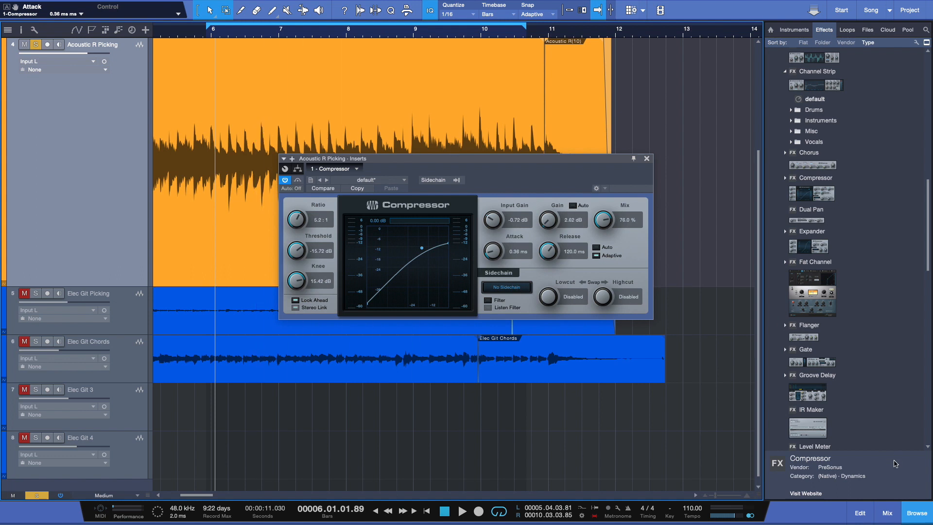
click(887, 513)
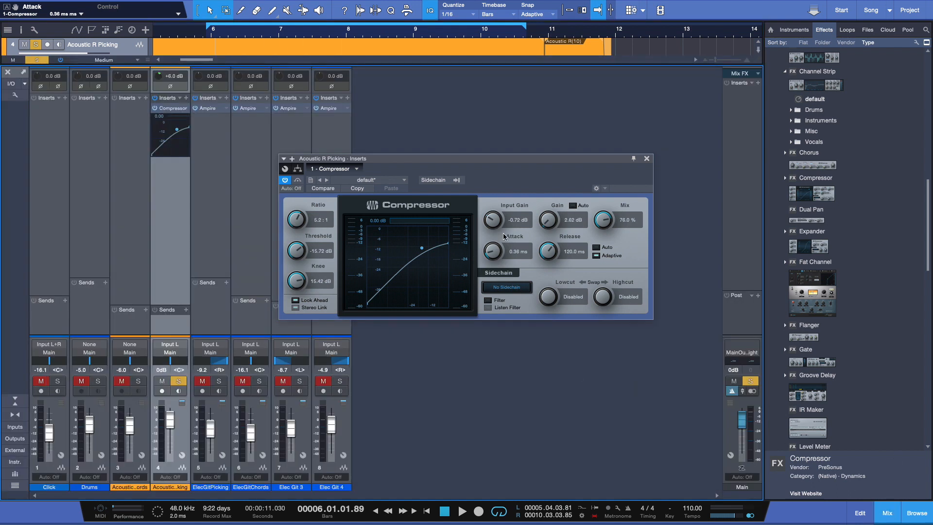
drag(496, 252, 509, 191)
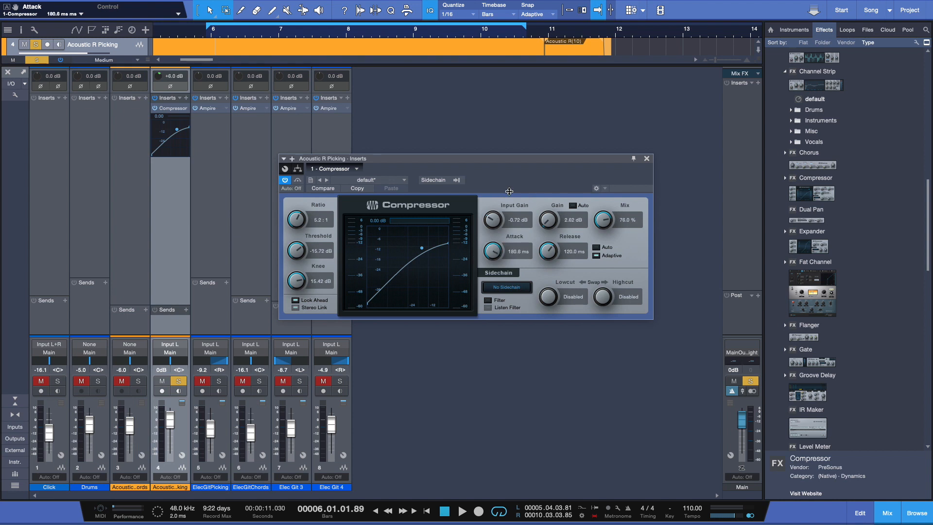
drag(509, 191, 508, 236)
mouse_move(548, 251)
mouse_down()
mouse_move(543, 287)
mouse_move(556, 246)
mouse_up()
drag(556, 245, 555, 257)
- Switch attack and release to Auto and toggle the Adaptive option
click(597, 248)
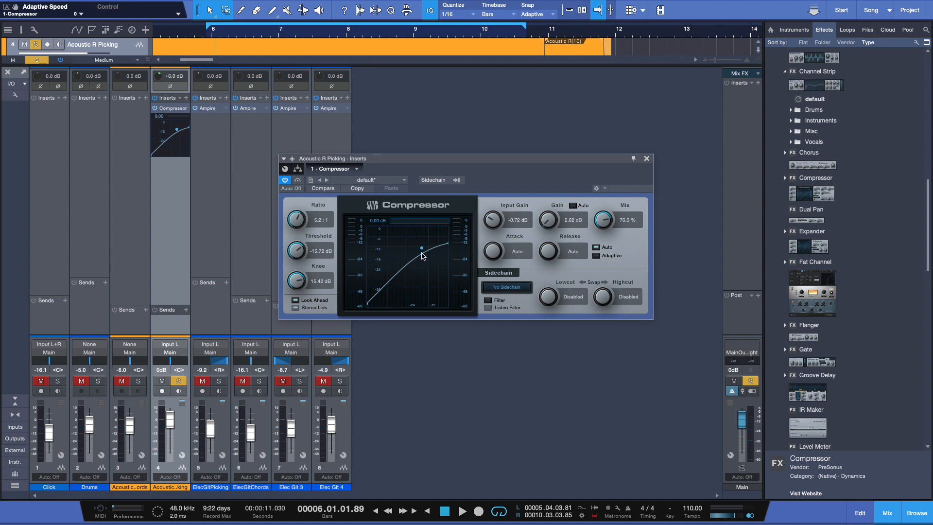
click(597, 248)
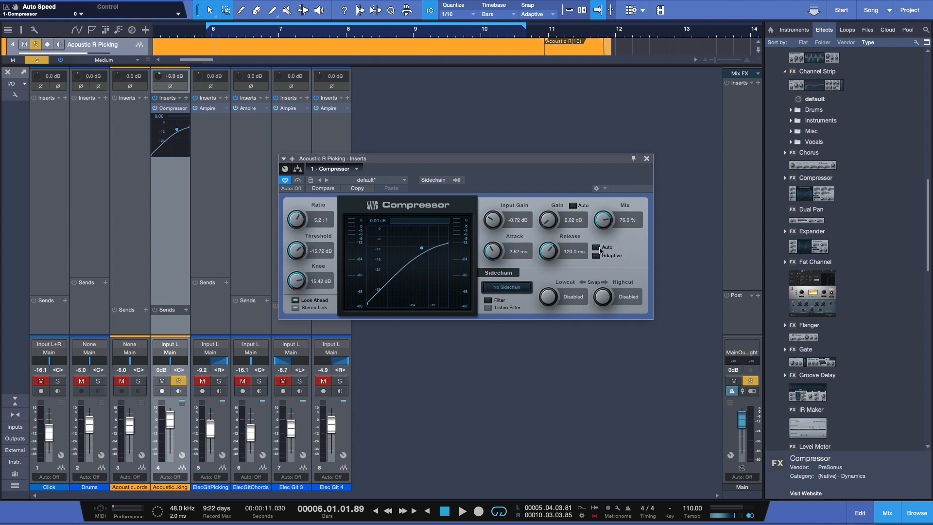
click(597, 248)
click(595, 248)
click(596, 248)
click(596, 256)
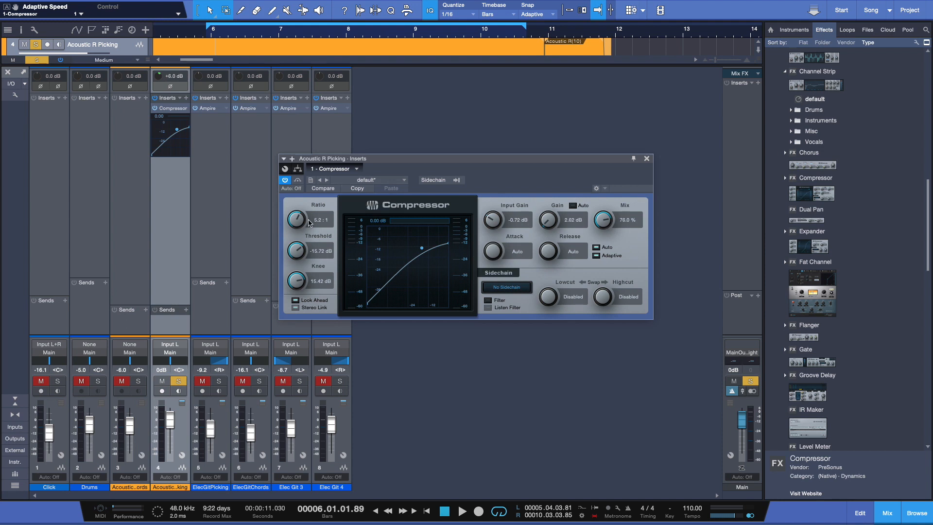
- Disable Look Ahead and set the compressor mix to 69.5%
click(296, 301)
mouse_move(603, 227)
mouse_down()
mouse_move(594, 281)
mouse_move(601, 190)
mouse_move(603, 241)
mouse_move(603, 213)
mouse_move(604, 223)
mouse_up()
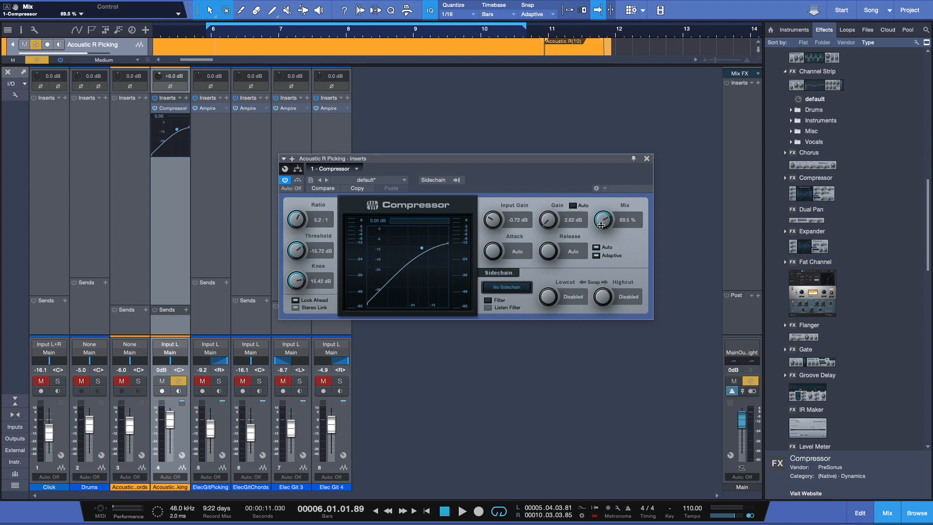